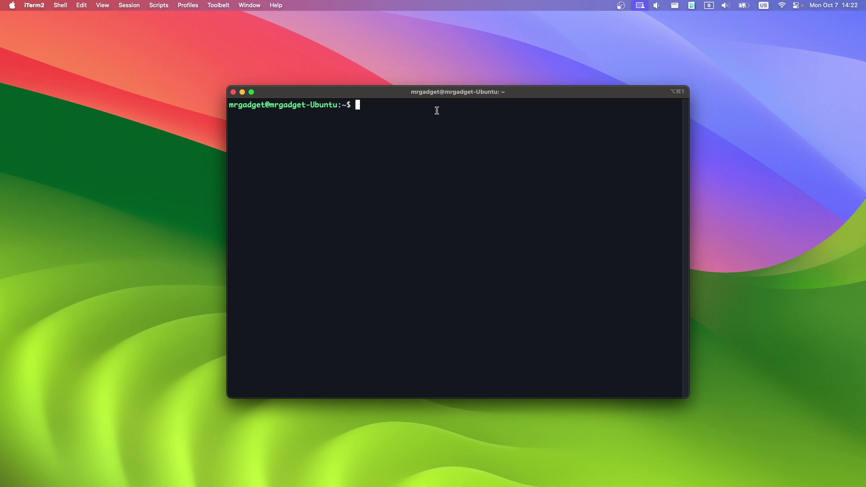
{"action": "type", "text": "sudo ap"}
{"action": "type", "text": "t update"}
Step: Update package lists and install xfce4, xfce4-goodies and tightvncserver with apt
{"action": "key", "text": "Return"}
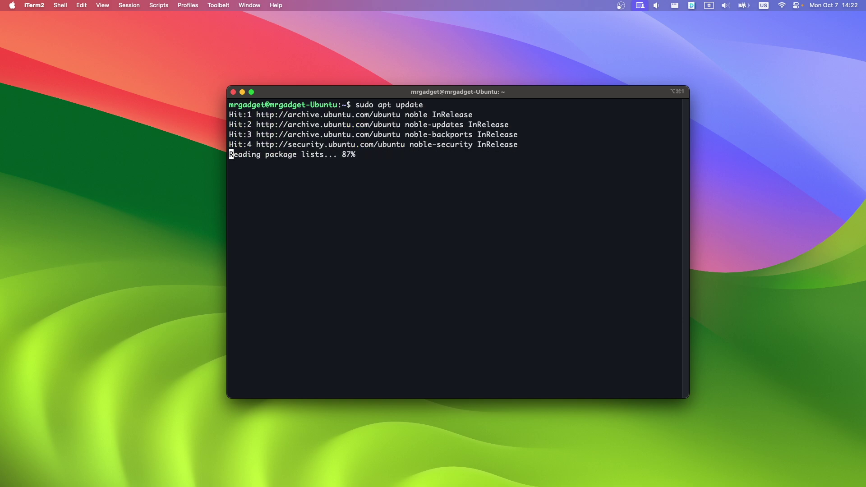
{"action": "type", "text": "sudo apt install xfce4 xfce4-goodies"}
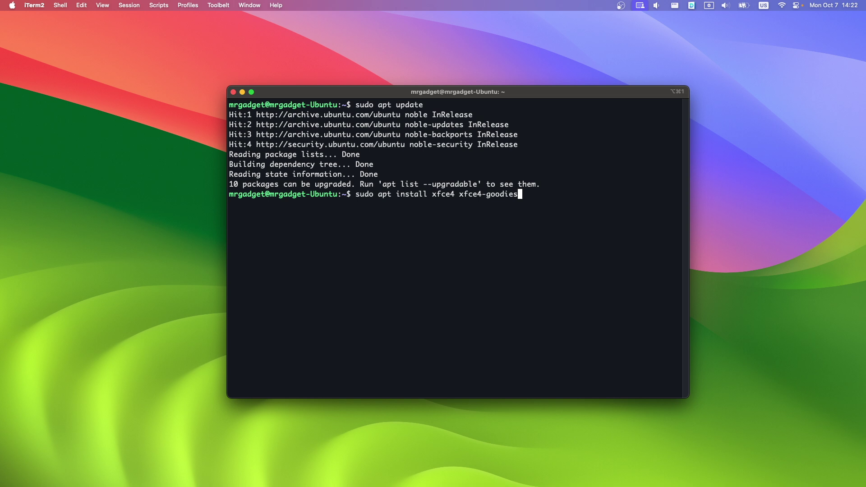
{"action": "key", "text": "Return"}
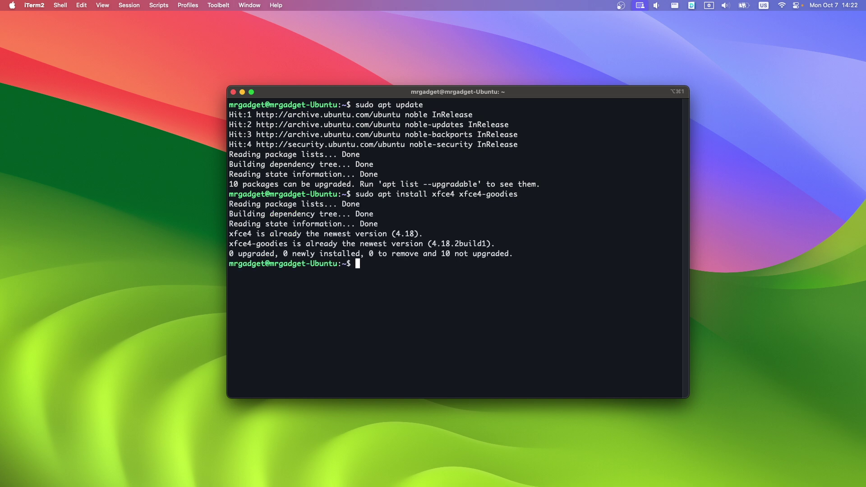
{"action": "type", "text": "sudo apt install tightvncserver"}
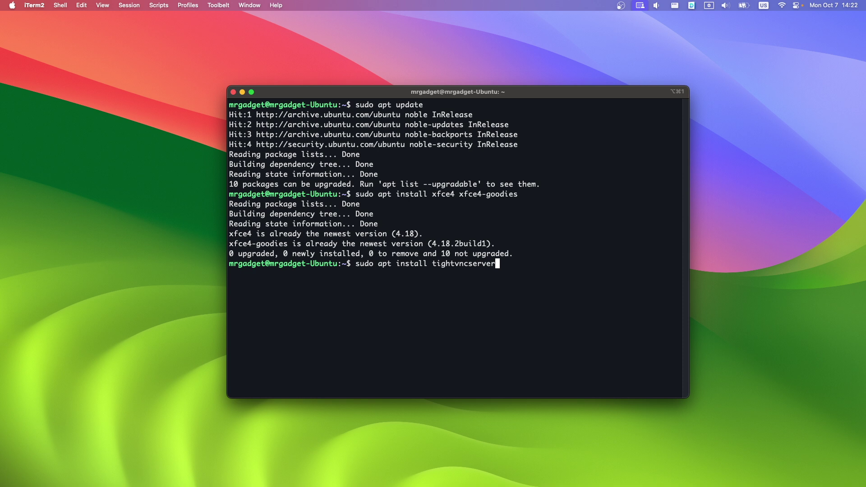
{"action": "key", "text": "Return"}
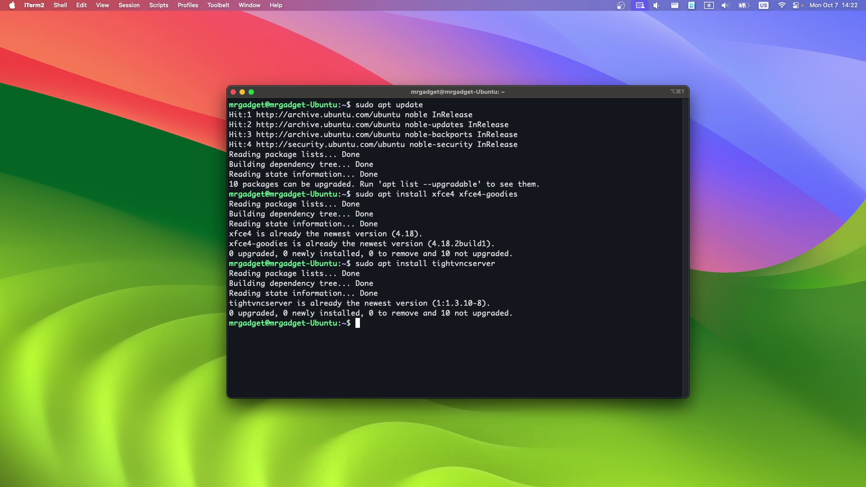
{"action": "type", "text": "vnc"}
{"action": "type", "text": "server"}
Step: Start vncserver once, note its display :4, then stop it with vncserver -kill :4
{"action": "key", "text": "Return"}
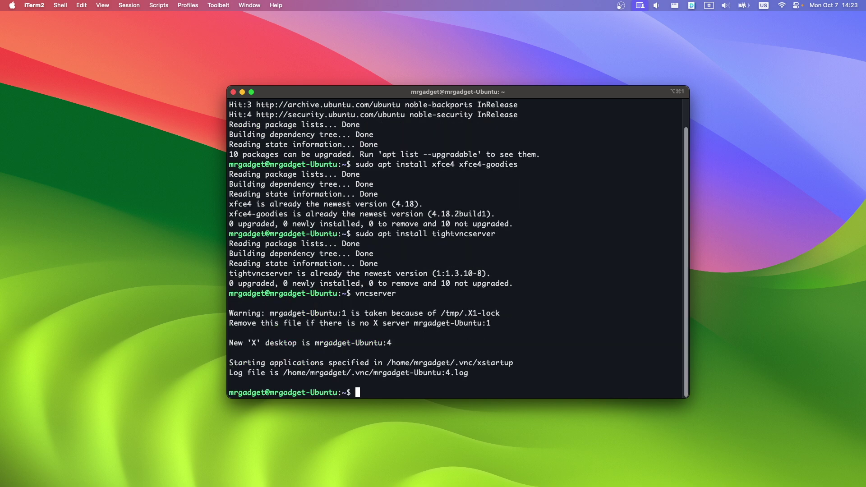
{"action": "type", "text": "vncserver -kill :4"}
{"action": "key", "text": "Left"}
{"action": "key", "text": "Left"}
{"action": "key", "text": "Left"}
{"action": "key", "text": "Left"}
{"action": "key", "text": "Left"}
{"action": "key", "text": "Left"}
{"action": "key", "text": "Right"}
{"action": "key", "text": "Right"}
{"action": "key", "text": "Right"}
{"action": "key", "text": "Right"}
{"action": "key", "text": "Right"}
{"action": "left_click_drag", "start_coordinate": [355, 343], "coordinate": [380, 346]}
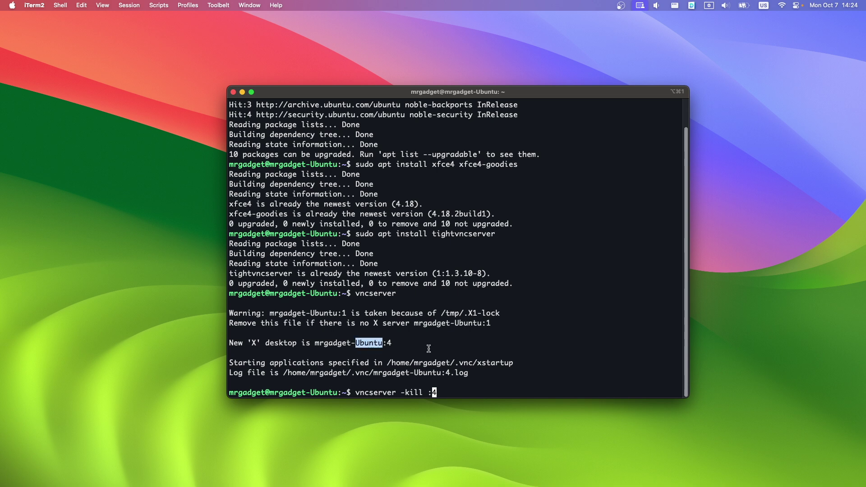
{"action": "left_click", "coordinate": [403, 346]}
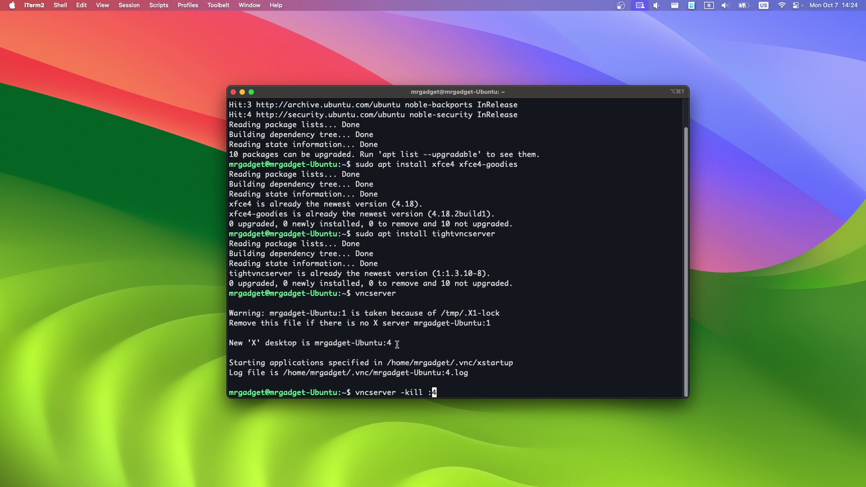
{"action": "left_click_drag", "start_coordinate": [390, 343], "coordinate": [417, 347]}
{"action": "left_click", "coordinate": [416, 349]}
{"action": "key", "text": "Right"}
{"action": "key", "text": "Return"}
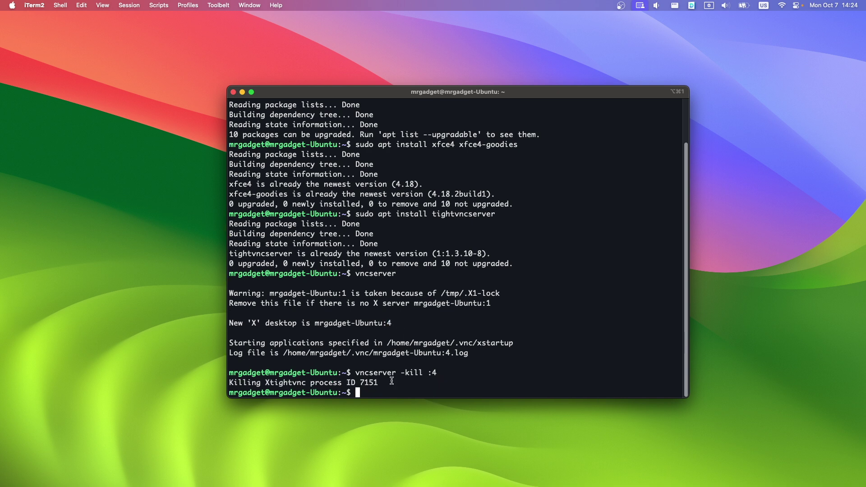
{"action": "type", "text": "mv ~/.vnc/xstartup ~/.vnc/xstartup.bak"}
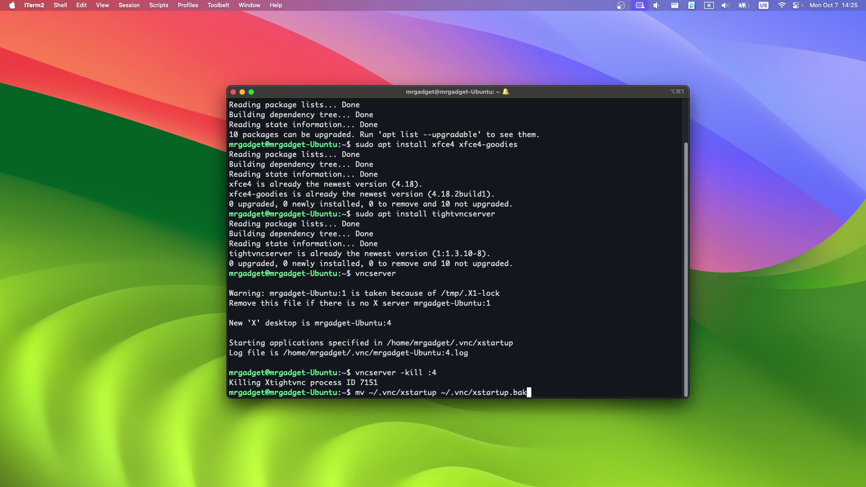
Step: Back up the old xstartup as xstartup.bak and paste 'nano ~/.vnc/xstartup'
{"action": "key", "text": "Return"}
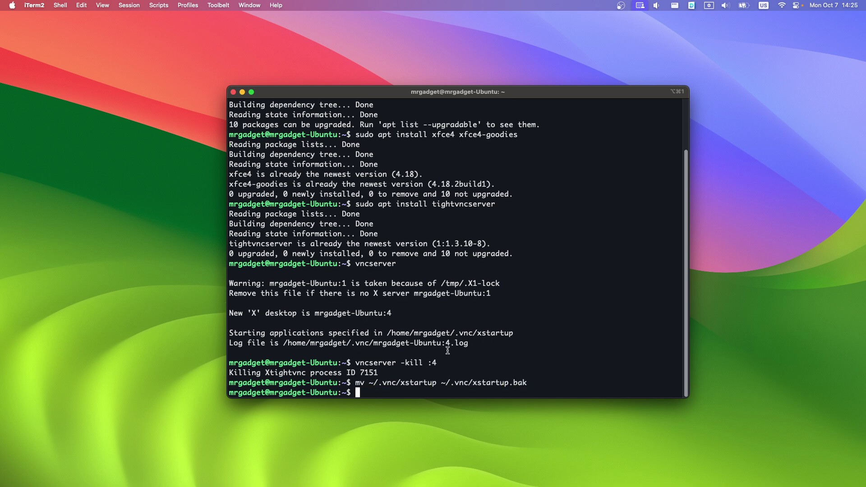
{"action": "type", "text": "nano ~/.vnc/xstartup"}
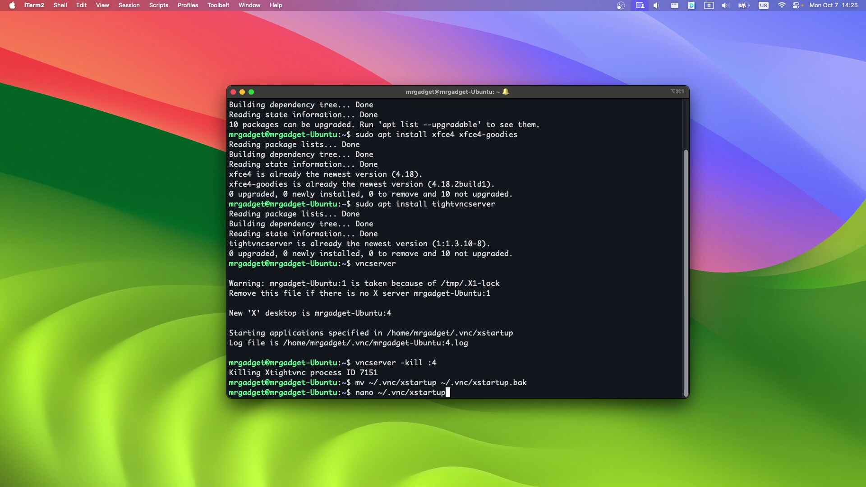
Step: Write '#!/bin/bash', 'xrdb $HOME/.Xresources' and 'startxfce4 &' into xstartup and save
{"action": "key", "text": "Return"}
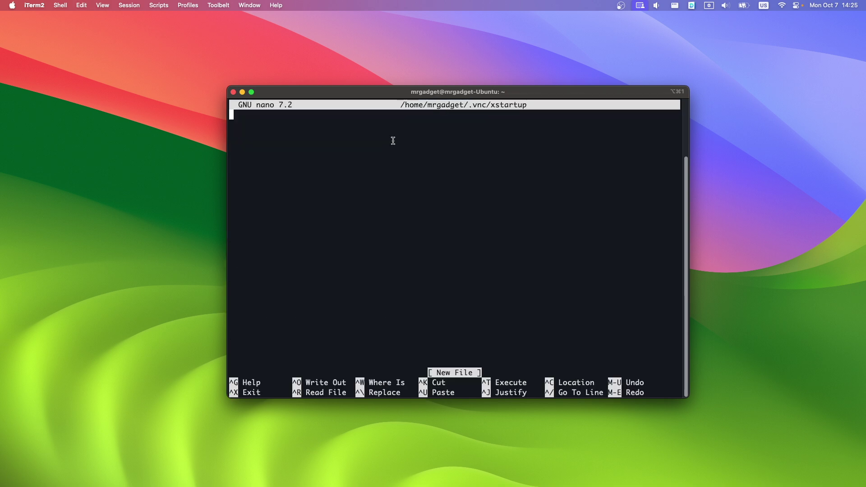
{"action": "type", "text": "#!/bin/bash xrdb $HOME/.Xresources startxfce4 &"}
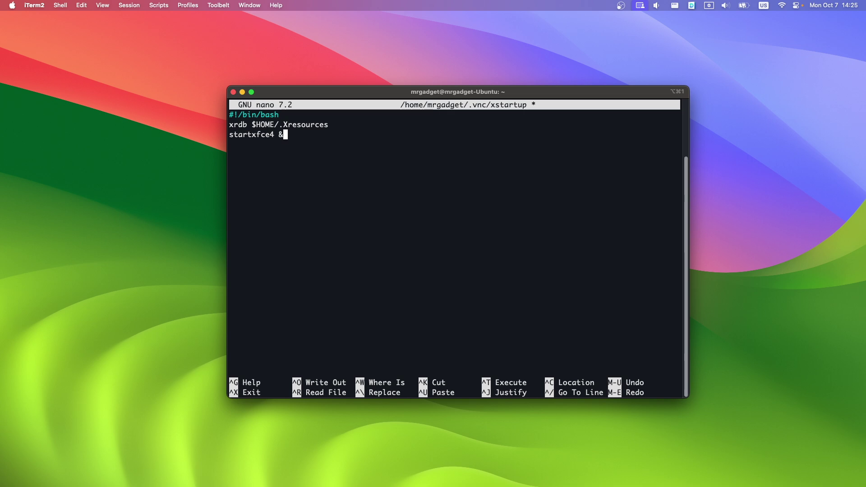
{"action": "key", "text": "ctrl+x"}
{"action": "key", "text": "y"}
{"action": "key", "text": "Return"}
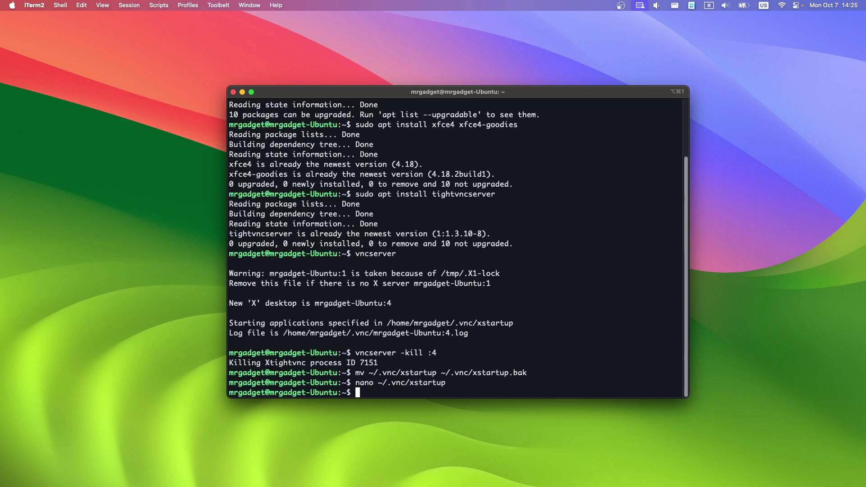
{"action": "type", "text": "chmod +x ~/.vnc/xstartup"}
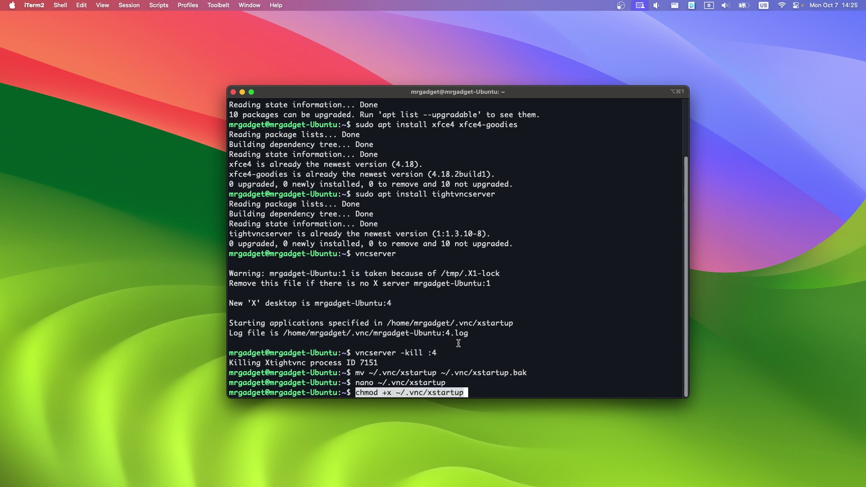
Step: Make ~/.vnc/xstartup executable with chmod +x and restart vncserver on display :4
{"action": "key", "text": "Return"}
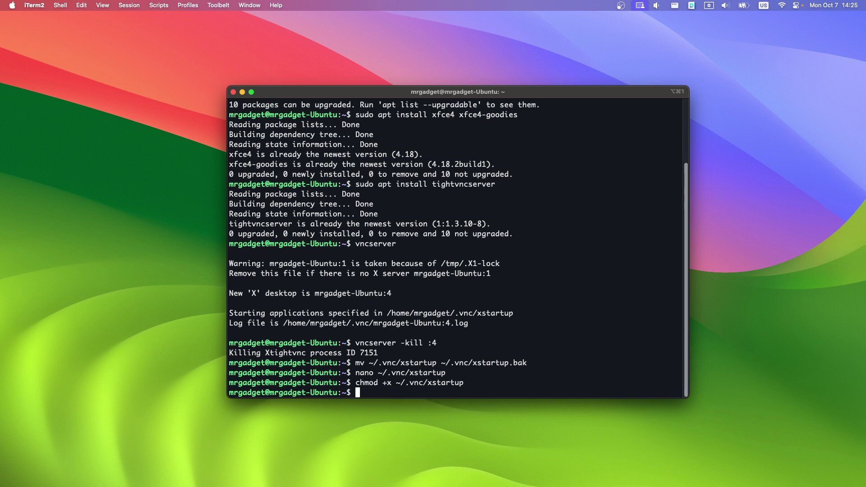
{"action": "type", "text": "vnc"}
{"action": "type", "text": "server"}
{"action": "key", "text": "Return"}
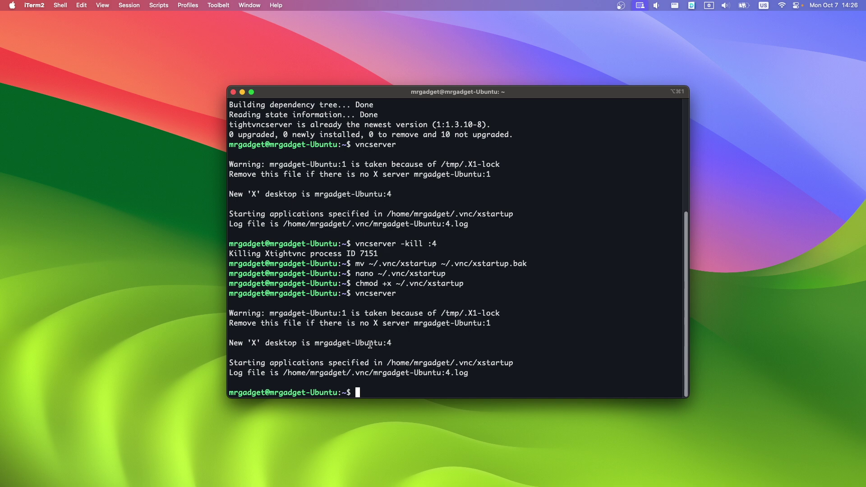
{"action": "double_click", "coordinate": [389, 343]}
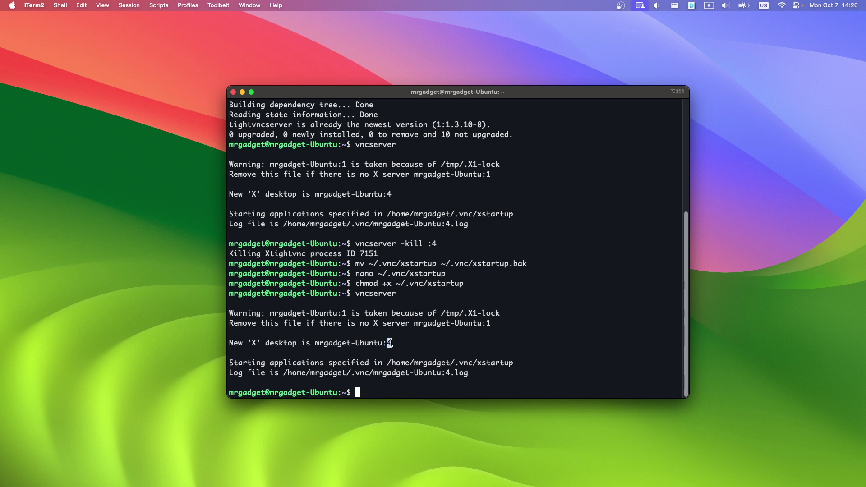
{"action": "left_click", "coordinate": [445, 344]}
{"action": "type", "text": "vnc"}
{"action": "type", "text": "pass"}
{"action": "type", "text": "wd"}
Step: Set and verify a VNC password with vncpasswd, declining a view-only password
{"action": "key", "text": "Return"}
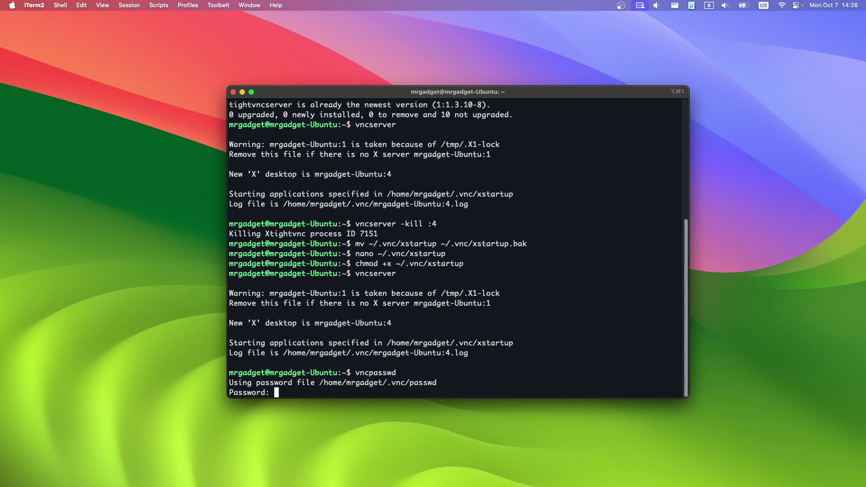
{"action": "key", "text": "Return"}
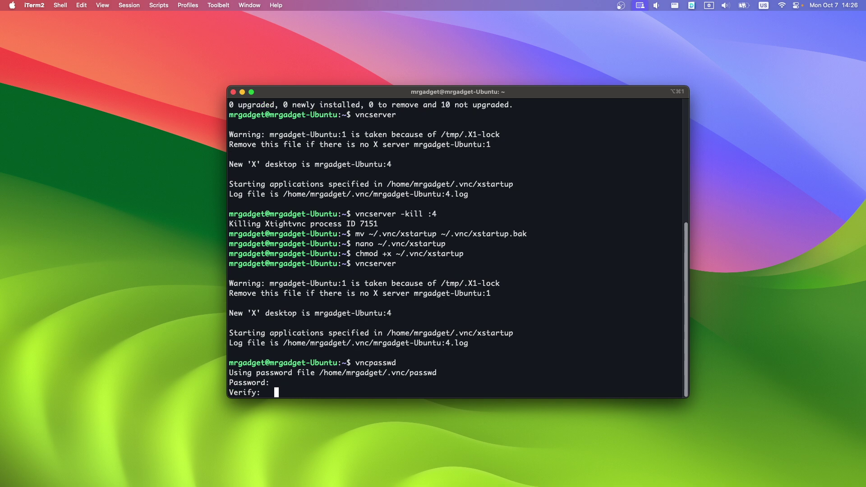
{"action": "key", "text": "Return"}
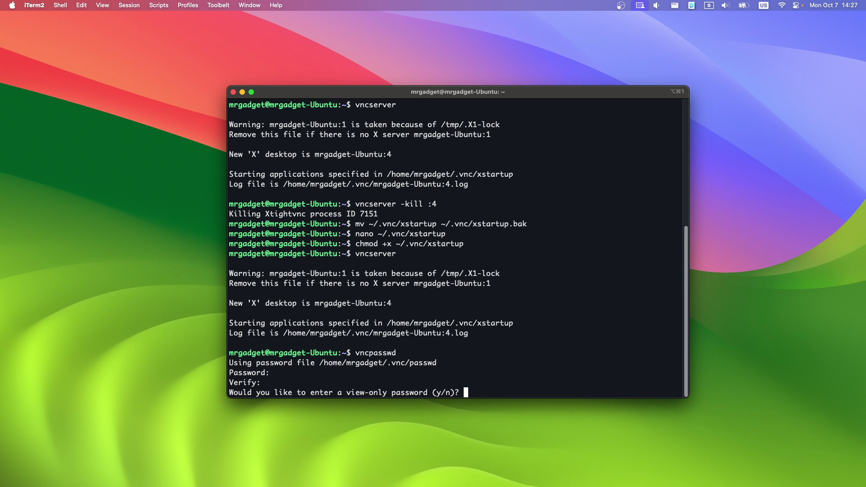
{"action": "type", "text": "n"}
{"action": "key", "text": "Return"}
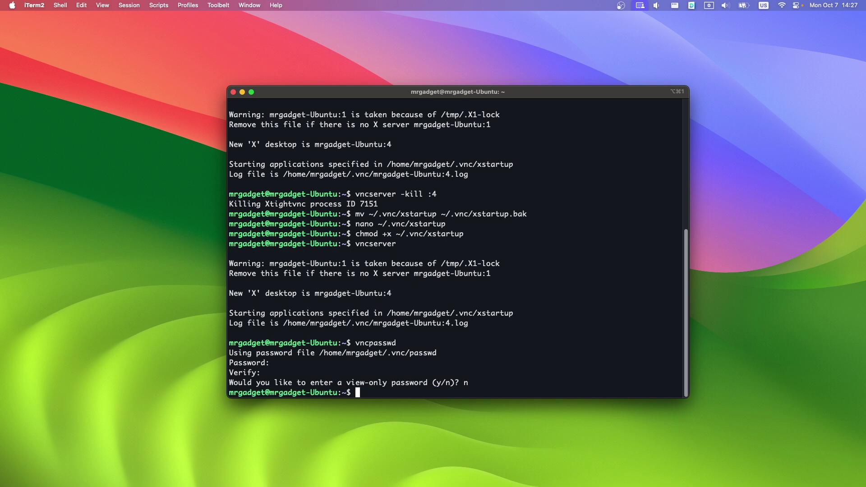
{"action": "key", "text": "Return"}
{"action": "key", "text": "Return"}
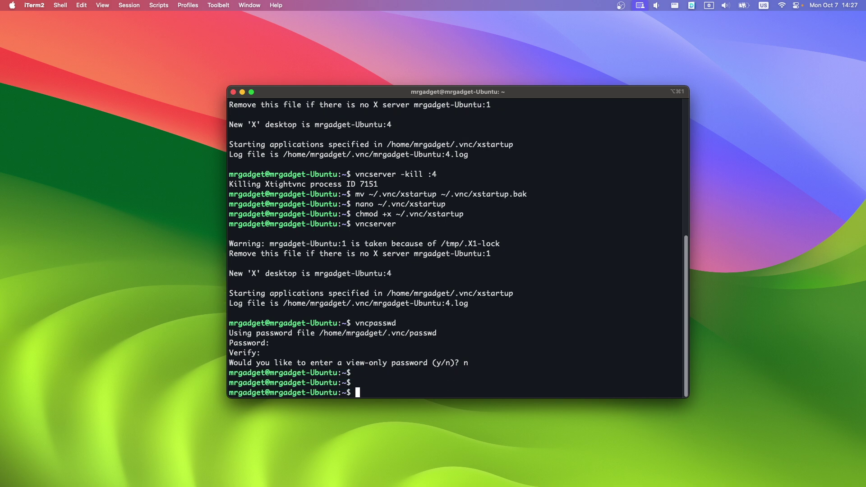